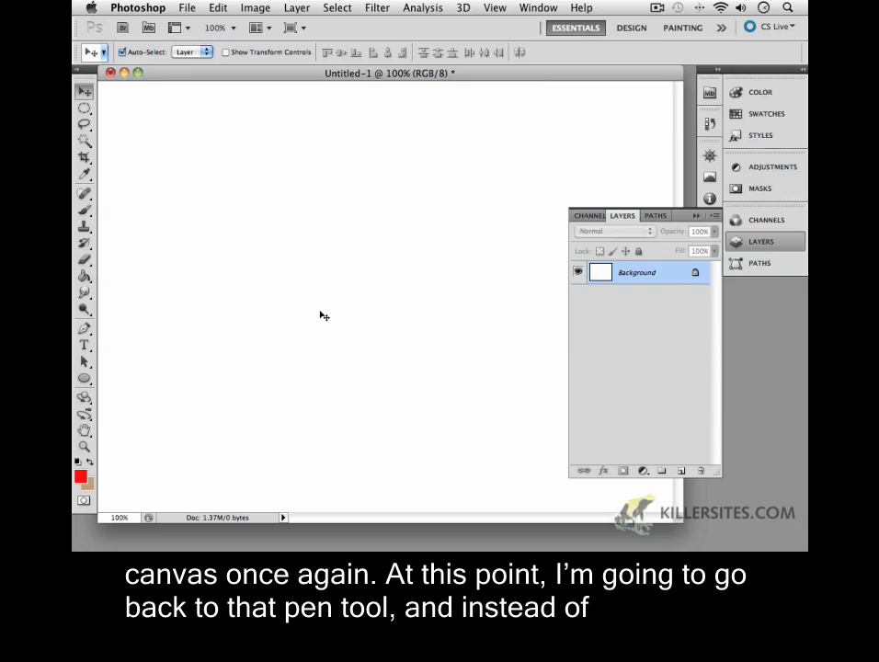
- Draw a closed red cloud shape with six curved lobes in the canvas's left half, using the Pen tool in Shape Layers mode
{"action": "left_click", "coordinate": [84, 330]}
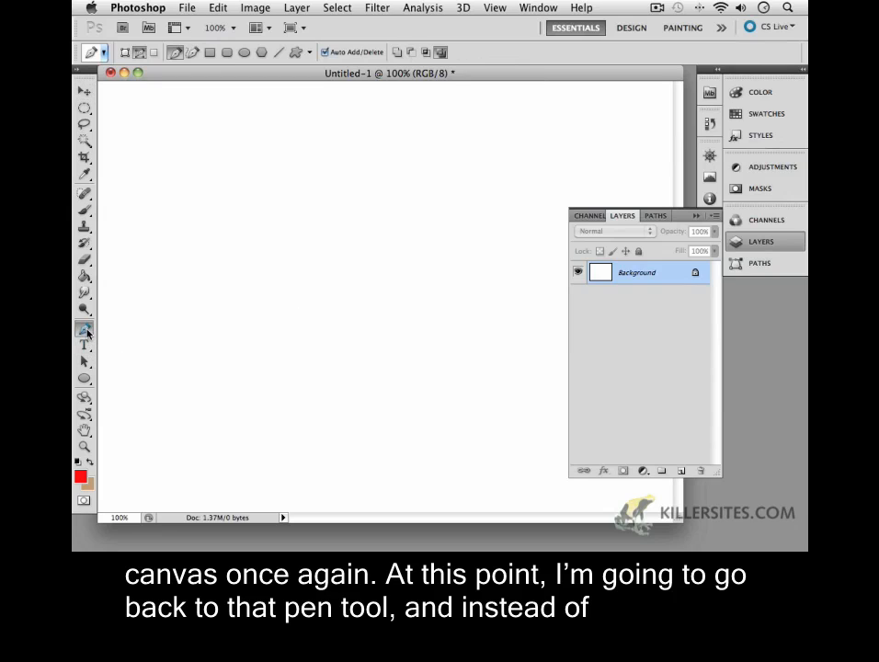
{"action": "left_click", "coordinate": [124, 54]}
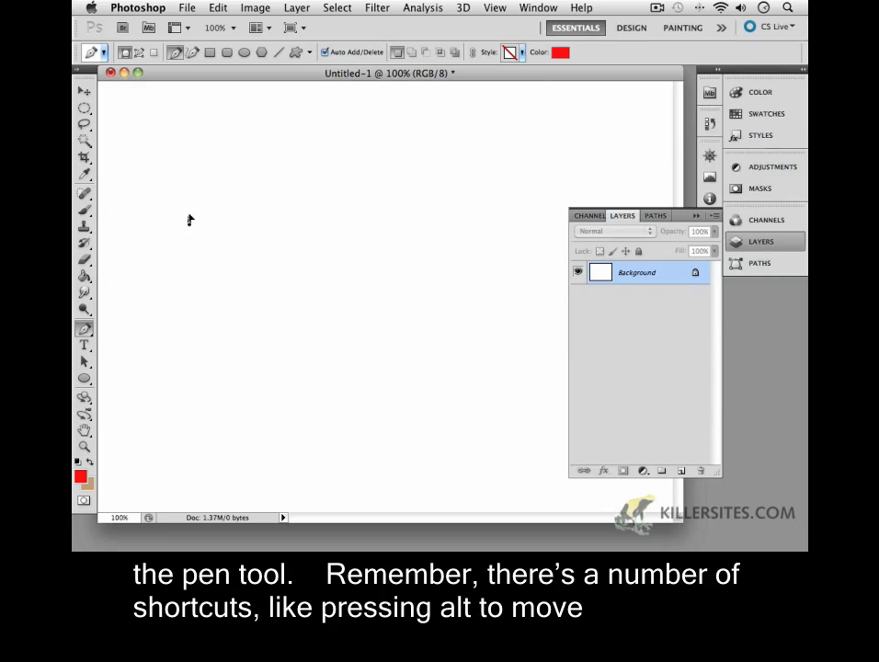
{"action": "left_click_drag", "start_coordinate": [189, 219], "coordinate": [192, 188]}
{"action": "left_click_drag", "start_coordinate": [283, 215], "coordinate": [299, 185]}
{"action": "left_click_drag", "start_coordinate": [356, 227], "coordinate": [385, 219]}
{"action": "mouse_move", "coordinate": [351, 324]}
{"action": "left_mouse_down"}
{"action": "mouse_move", "coordinate": [315, 316]}
{"action": "mouse_move", "coordinate": [320, 338]}
{"action": "mouse_move", "coordinate": [351, 342]}
{"action": "left_mouse_up"}
{"action": "left_click_drag", "start_coordinate": [272, 329], "coordinate": [255, 360]}
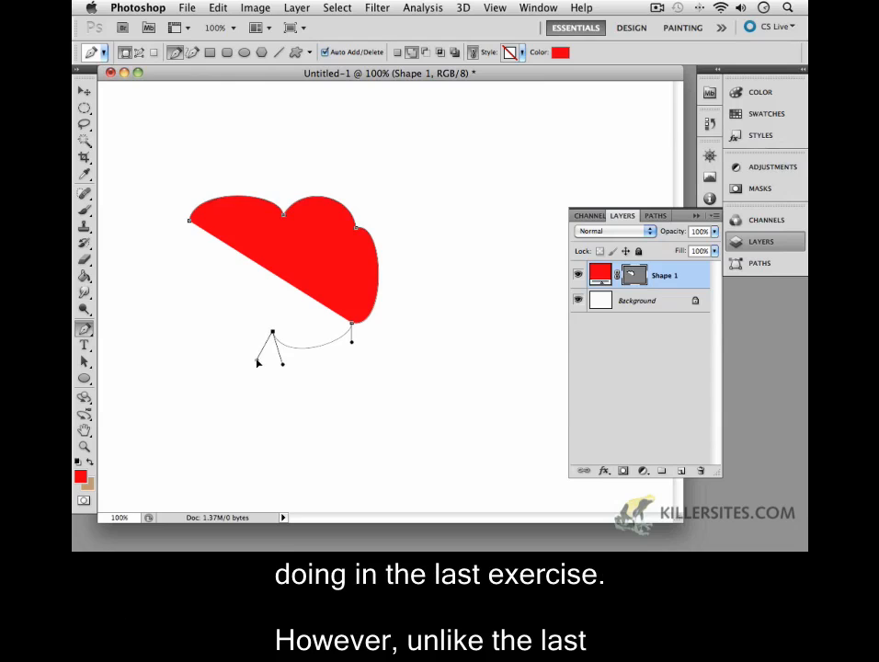
{"action": "mouse_move", "coordinate": [215, 296]}
{"action": "left_mouse_down"}
{"action": "mouse_move", "coordinate": [232, 276]}
{"action": "mouse_move", "coordinate": [198, 300]}
{"action": "left_mouse_up"}
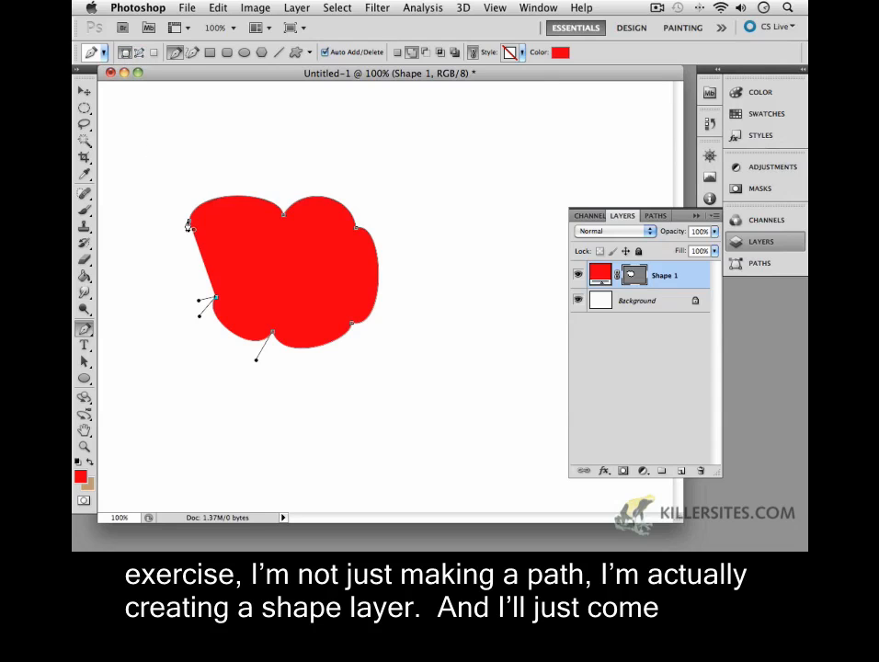
{"action": "left_click_drag", "start_coordinate": [190, 225], "coordinate": [210, 194]}
{"action": "left_click", "coordinate": [223, 177], "text": "super"}
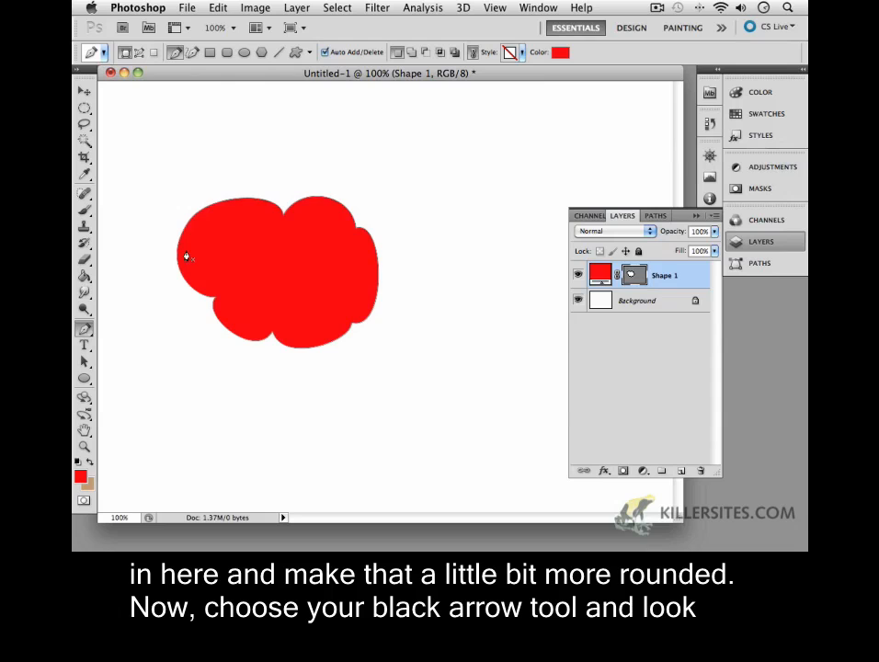
- Move the red cloud shape up towards the canvas's upper-left area with the Move tool
{"action": "left_click", "coordinate": [83, 91]}
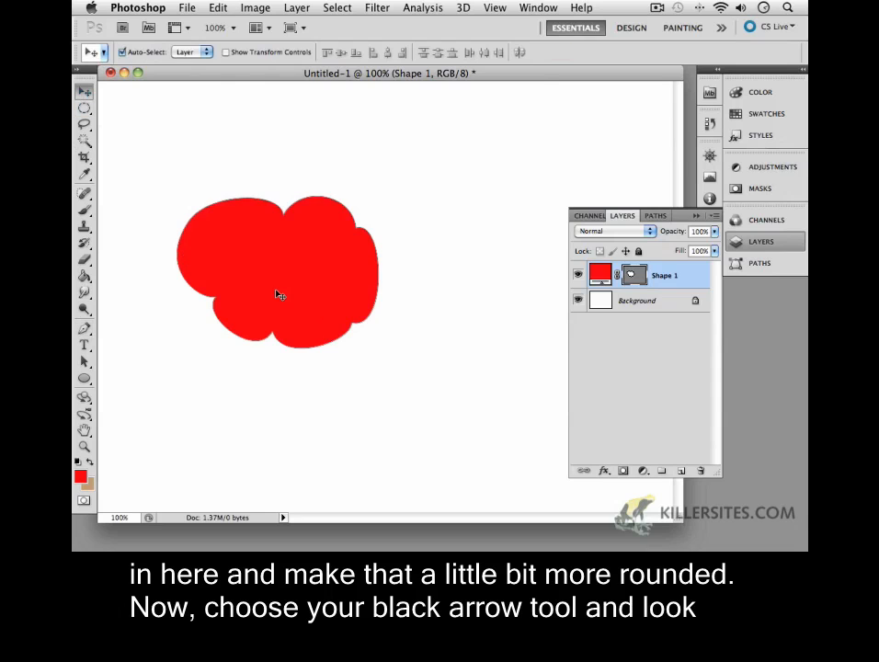
{"action": "left_click_drag", "start_coordinate": [279, 294], "coordinate": [261, 223]}
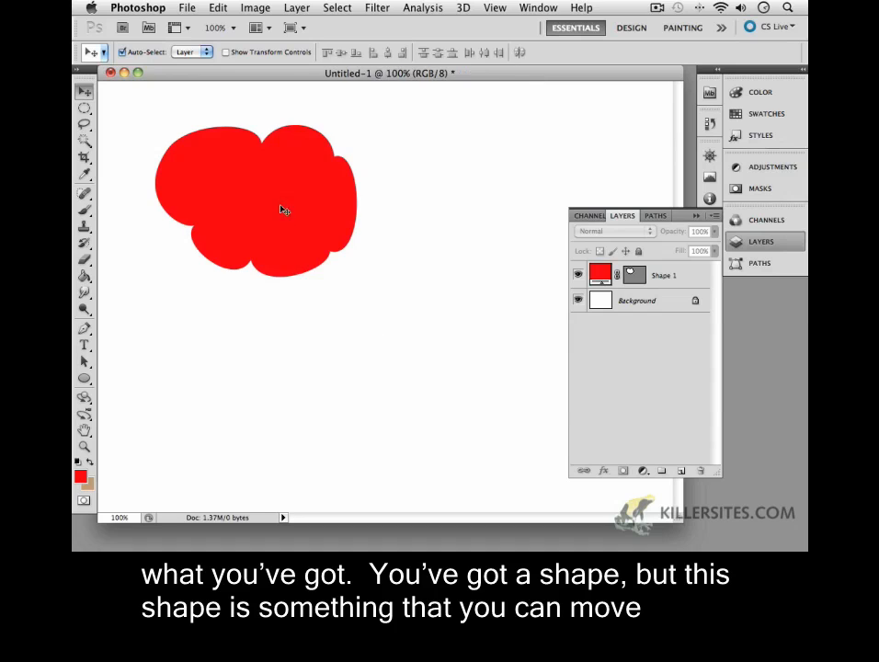
{"action": "mouse_move", "coordinate": [284, 208]}
{"action": "left_mouse_down"}
{"action": "mouse_move", "coordinate": [302, 232]}
{"action": "mouse_move", "coordinate": [284, 224]}
{"action": "mouse_move", "coordinate": [299, 198]}
{"action": "mouse_move", "coordinate": [274, 209]}
{"action": "left_mouse_up"}
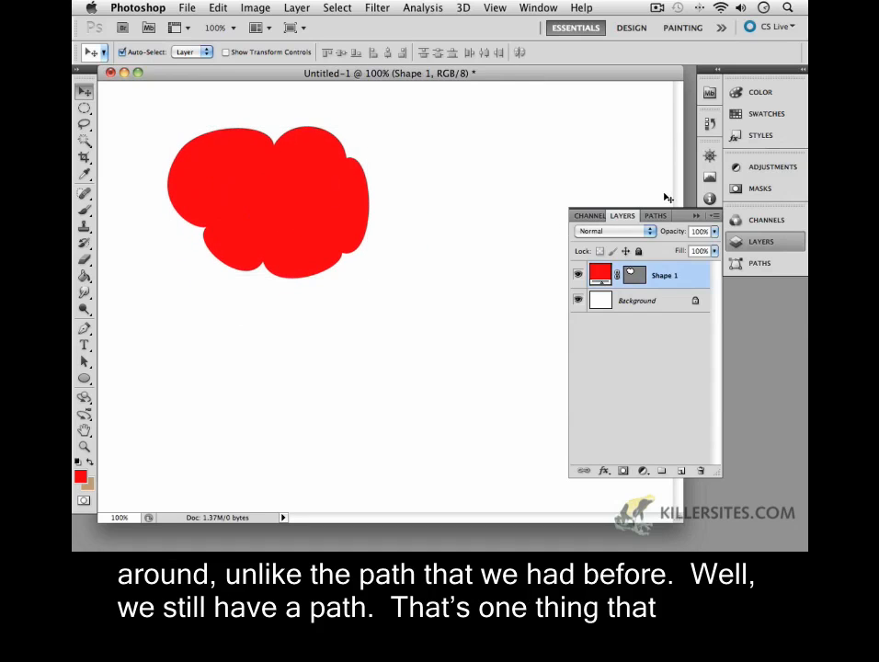
- View the cloud shape's path, and temporarily disable and re-enable the vector mask on its layer
{"action": "left_click", "coordinate": [661, 215]}
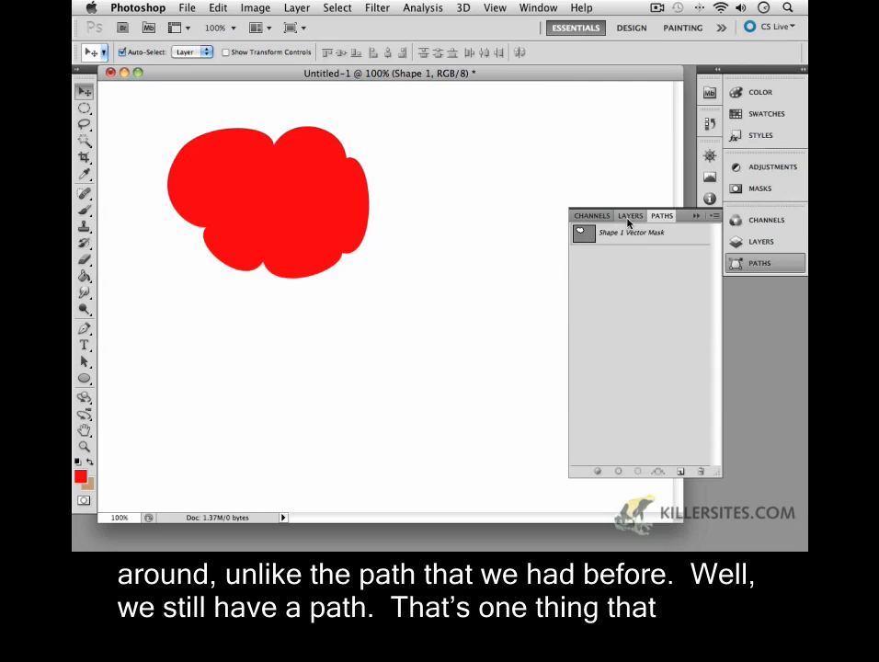
{"action": "left_click", "coordinate": [630, 217]}
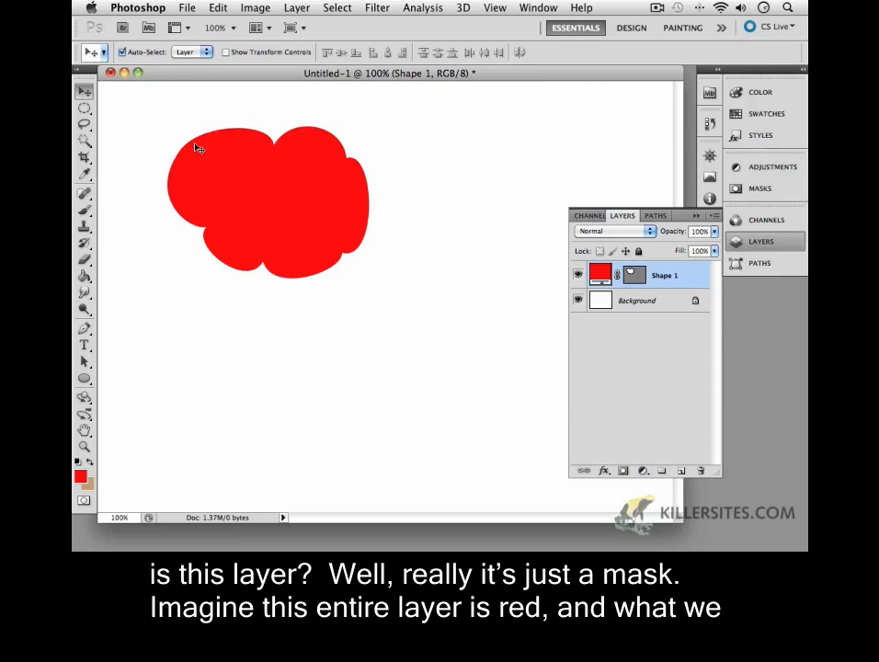
{"action": "right_click", "coordinate": [629, 275]}
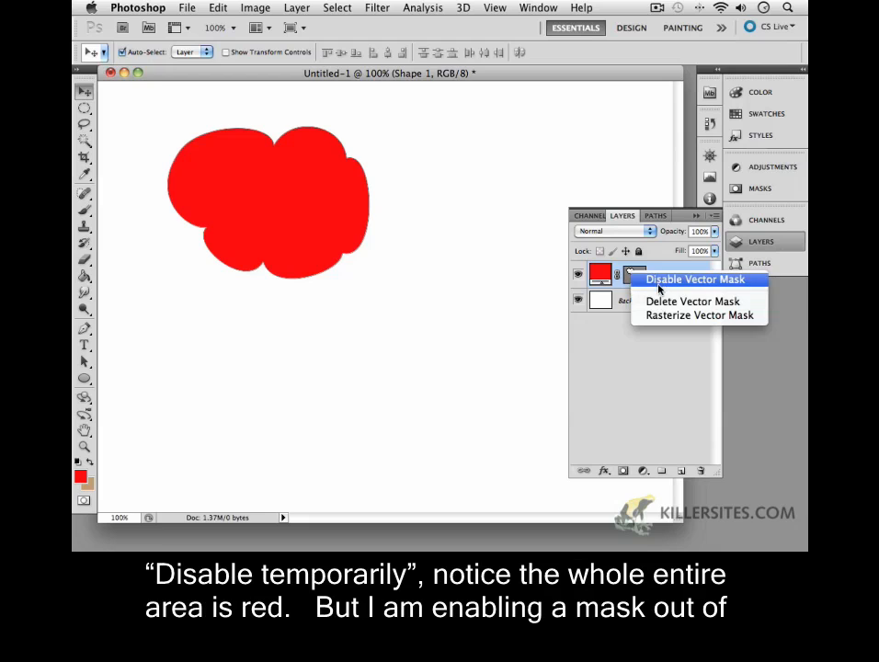
{"action": "left_click", "coordinate": [659, 282]}
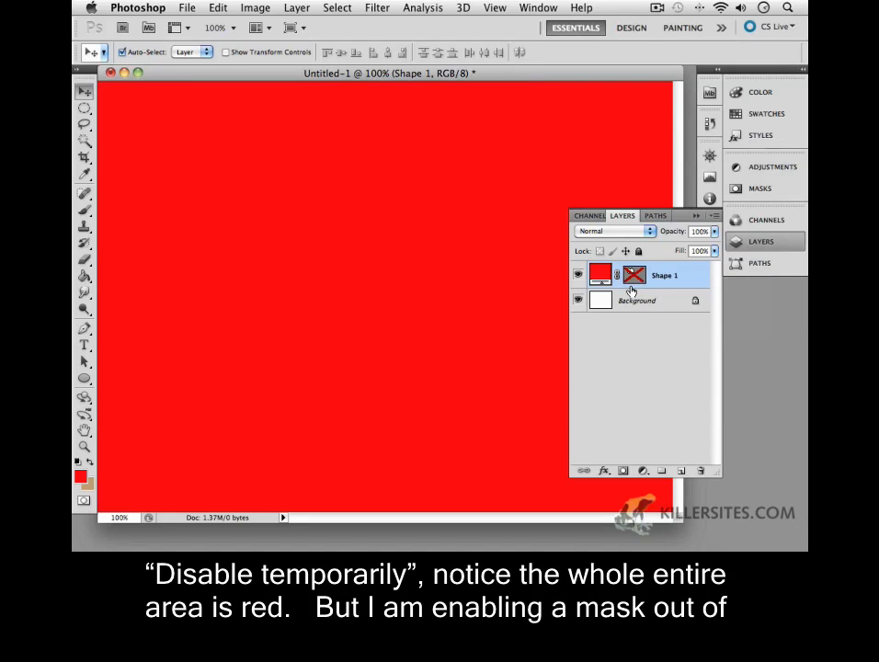
{"action": "right_click", "coordinate": [635, 280]}
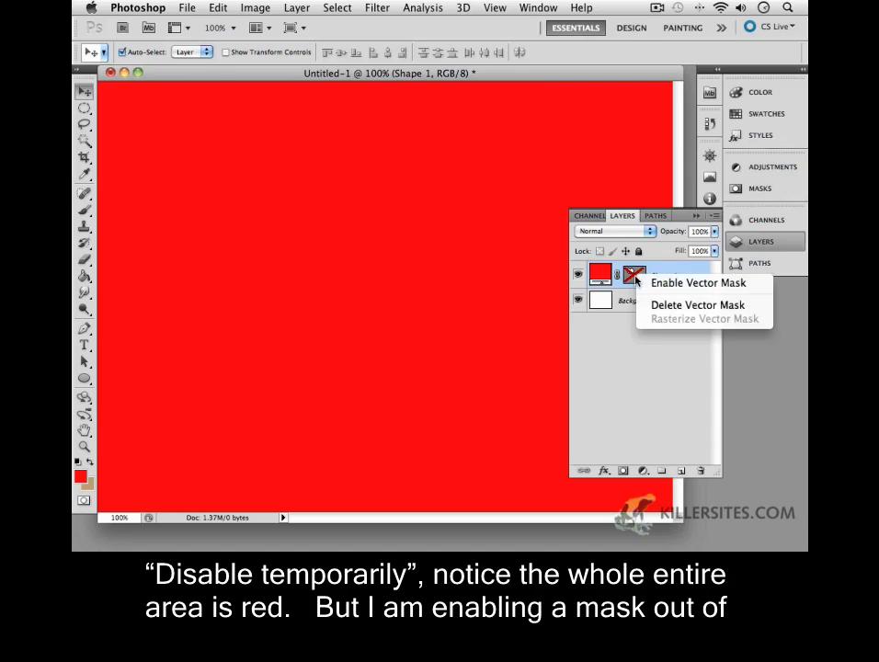
{"action": "left_click", "coordinate": [659, 281]}
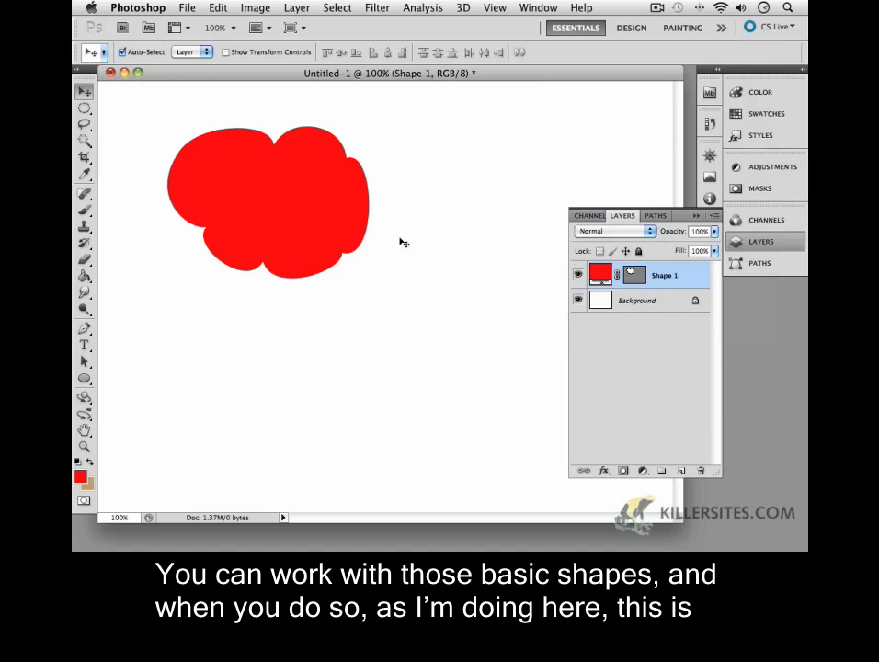
- Move the cloud shape slightly down and change its fill color to yellow ffea00
{"action": "mouse_move", "coordinate": [313, 211]}
{"action": "left_mouse_down"}
{"action": "mouse_move", "coordinate": [310, 228]}
{"action": "mouse_move", "coordinate": [311, 218]}
{"action": "left_mouse_up"}
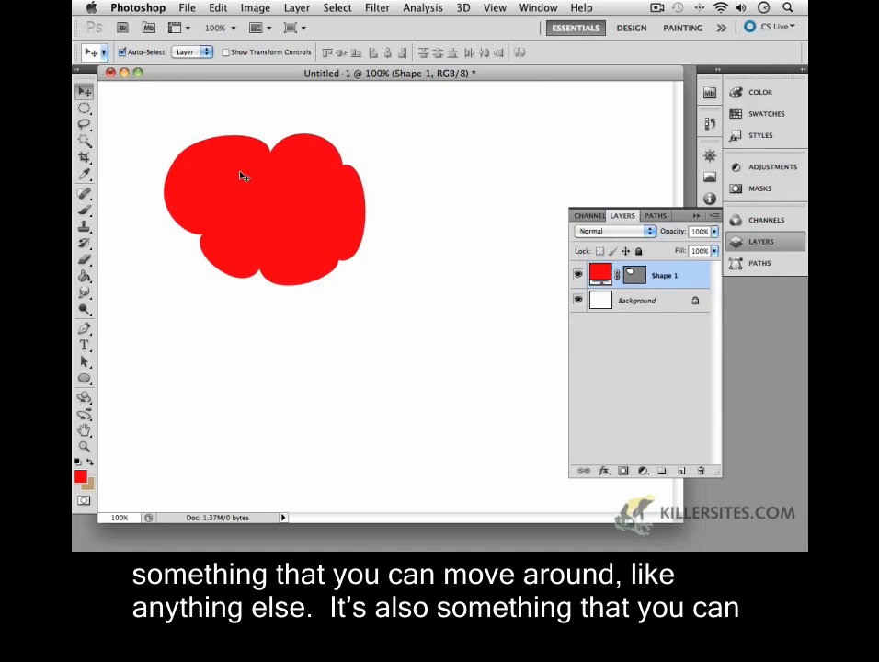
{"action": "double_click", "coordinate": [601, 275]}
{"action": "left_click_drag", "start_coordinate": [558, 233], "coordinate": [516, 254]}
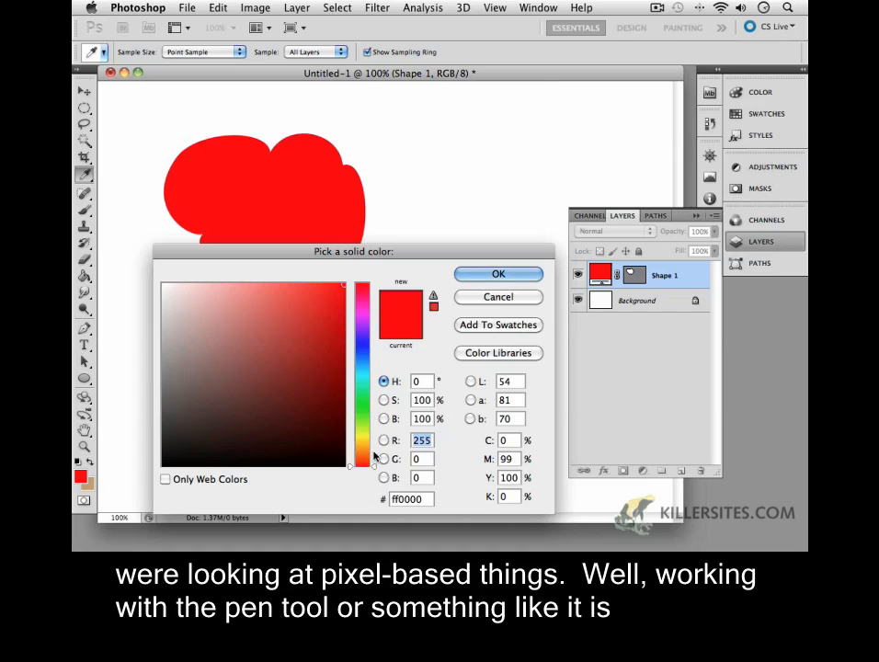
{"action": "mouse_move", "coordinate": [375, 465]}
{"action": "left_mouse_down"}
{"action": "mouse_move", "coordinate": [376, 414]}
{"action": "mouse_move", "coordinate": [376, 442]}
{"action": "left_mouse_up"}
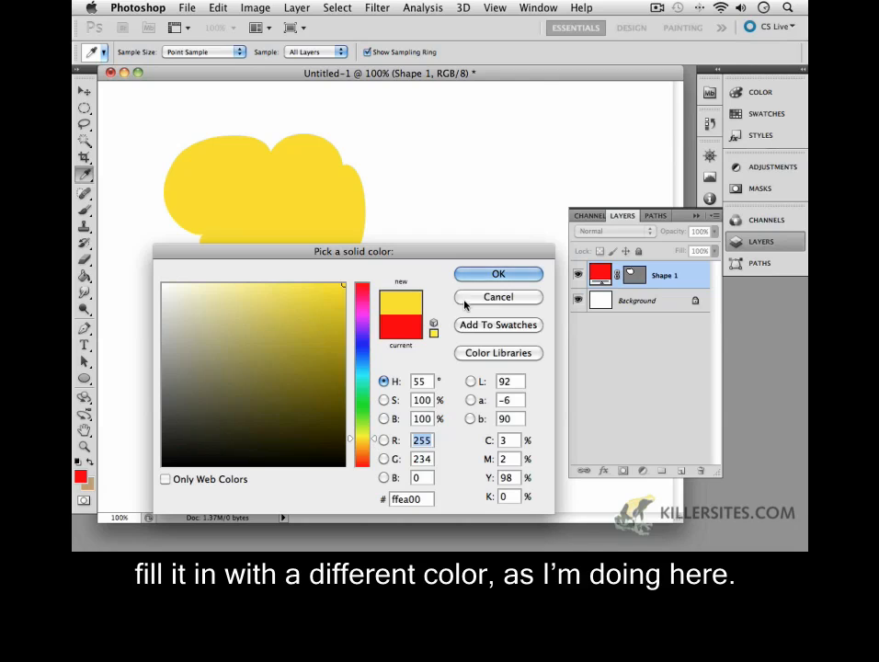
{"action": "left_click", "coordinate": [497, 274]}
{"action": "key", "text": "v"}
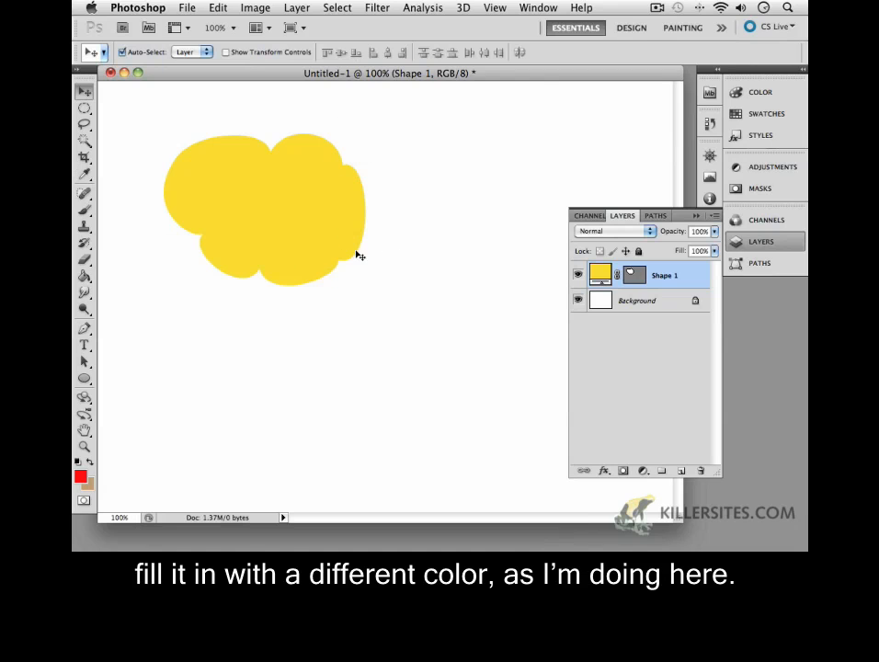
- Scale the cloud shape up proportionally to about 240% from its upper-left corner with Free Transform
{"action": "key", "text": "super+t"}
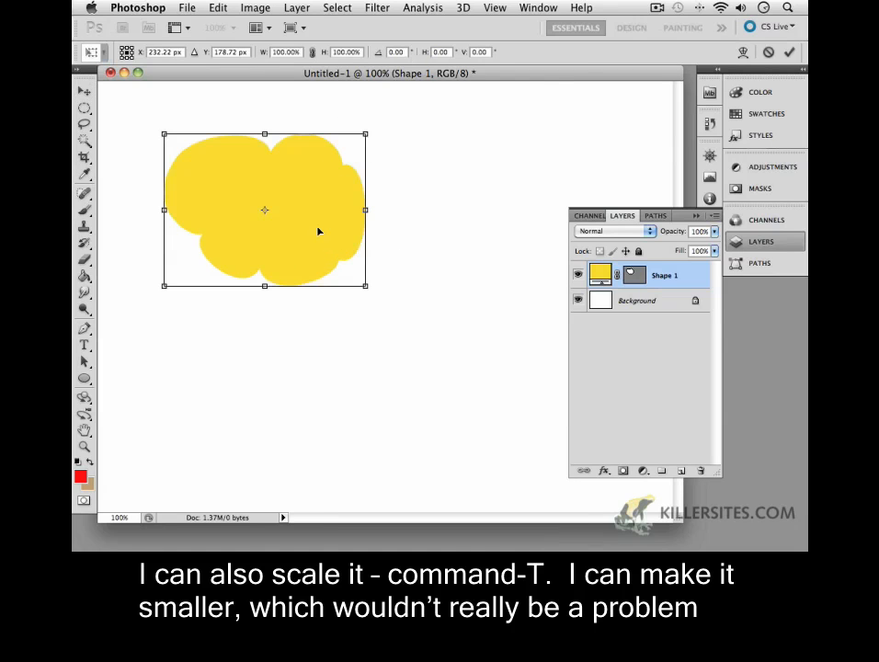
{"action": "left_click_drag", "start_coordinate": [364, 286], "coordinate": [648, 499]}
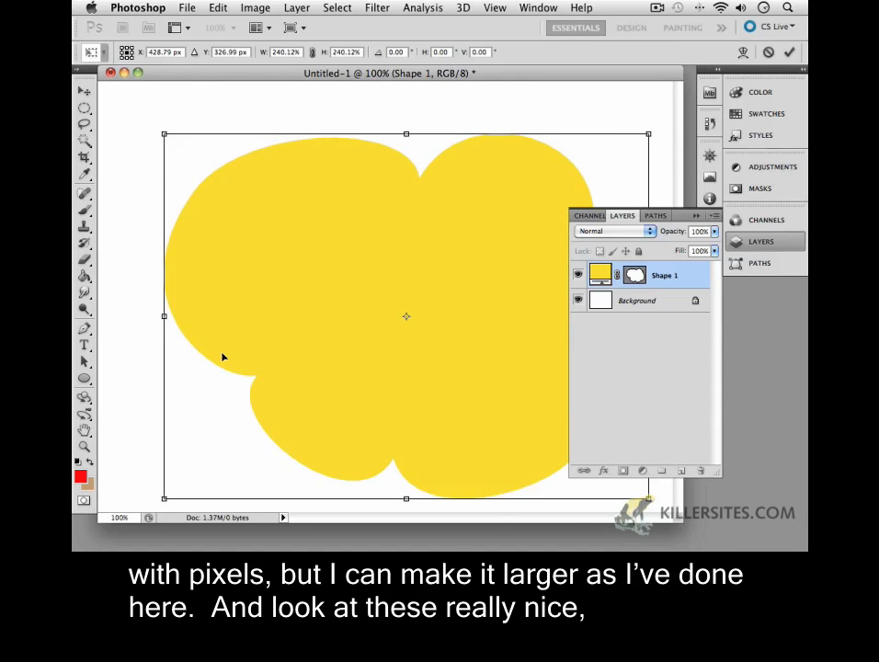
{"action": "key", "text": "Return"}
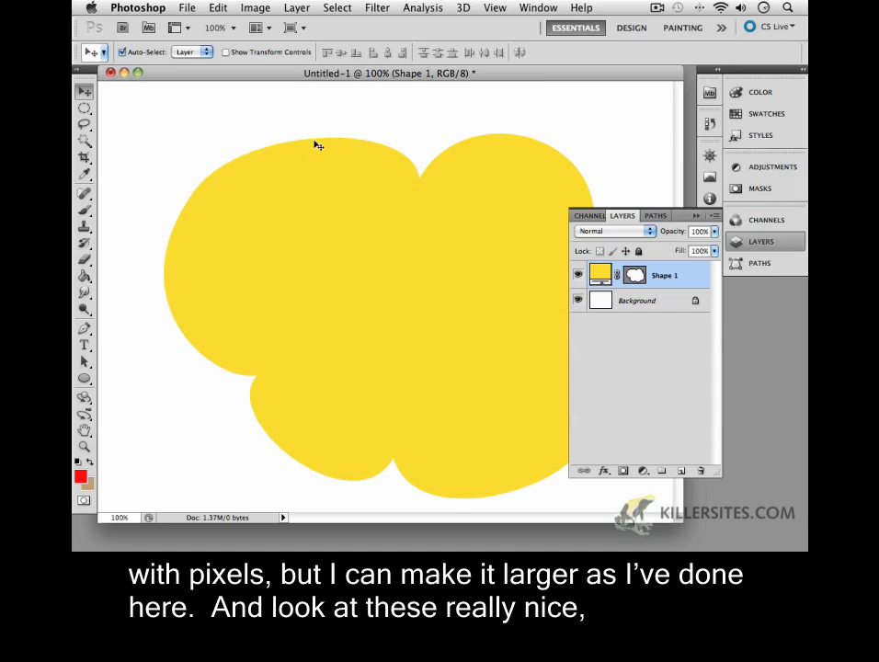
- Change the enlarged cloud shape's fill color to magenta de00ff
{"action": "double_click", "coordinate": [601, 274]}
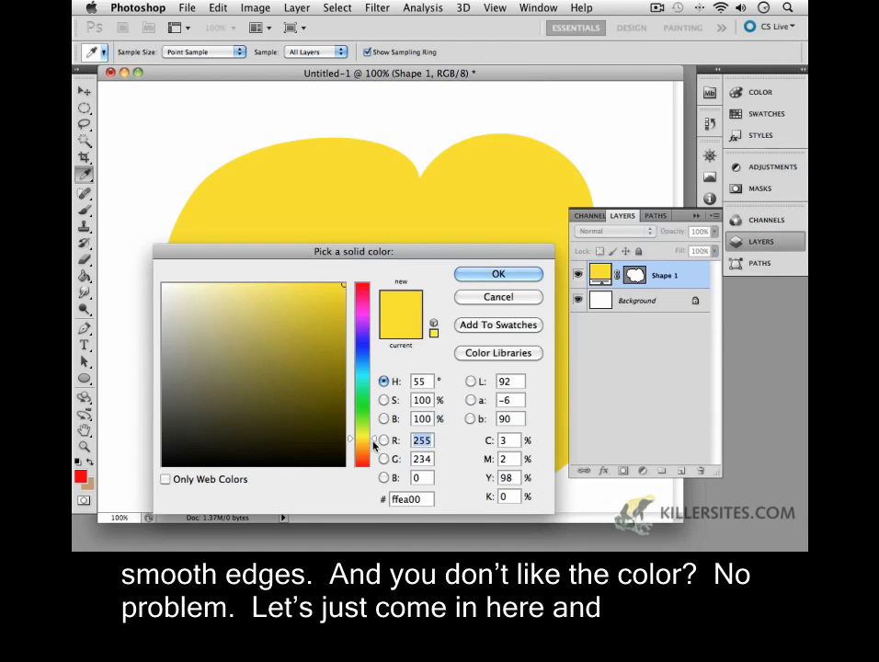
{"action": "left_click_drag", "start_coordinate": [372, 445], "coordinate": [374, 318]}
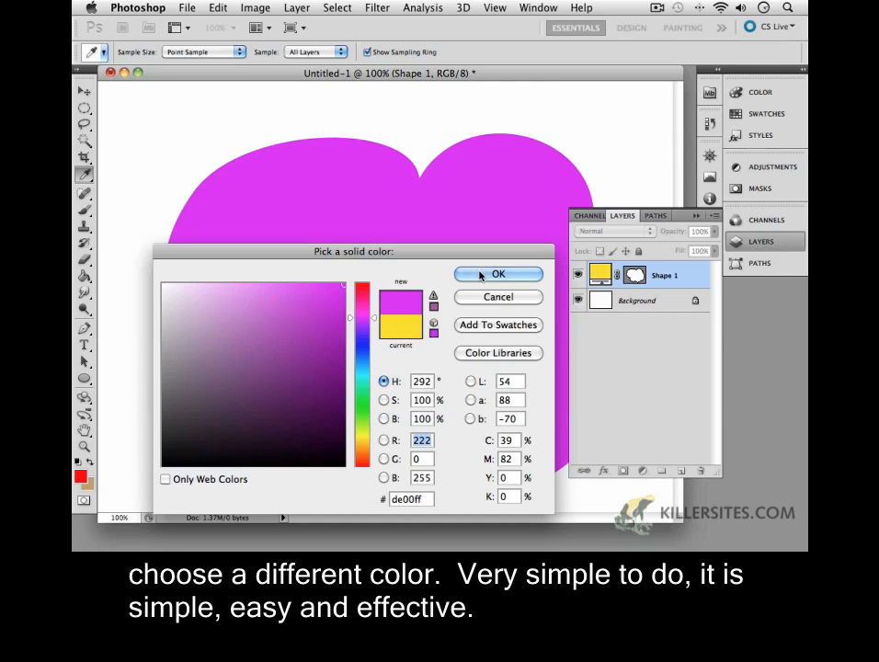
{"action": "left_click", "coordinate": [479, 276]}
{"action": "key", "text": "v"}
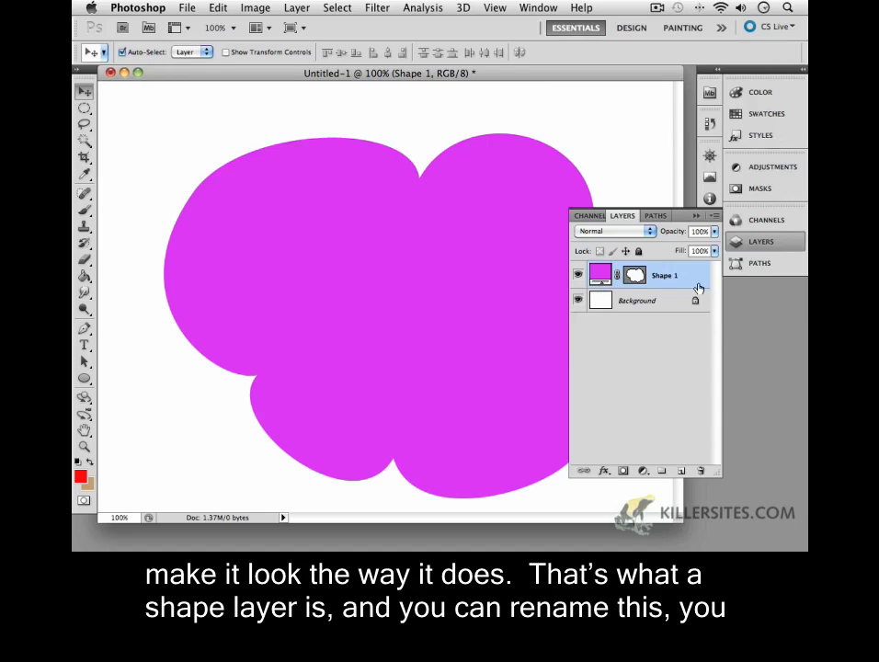
- Open the Shape 1 layer's name for editing
{"action": "double_click", "coordinate": [666, 275]}
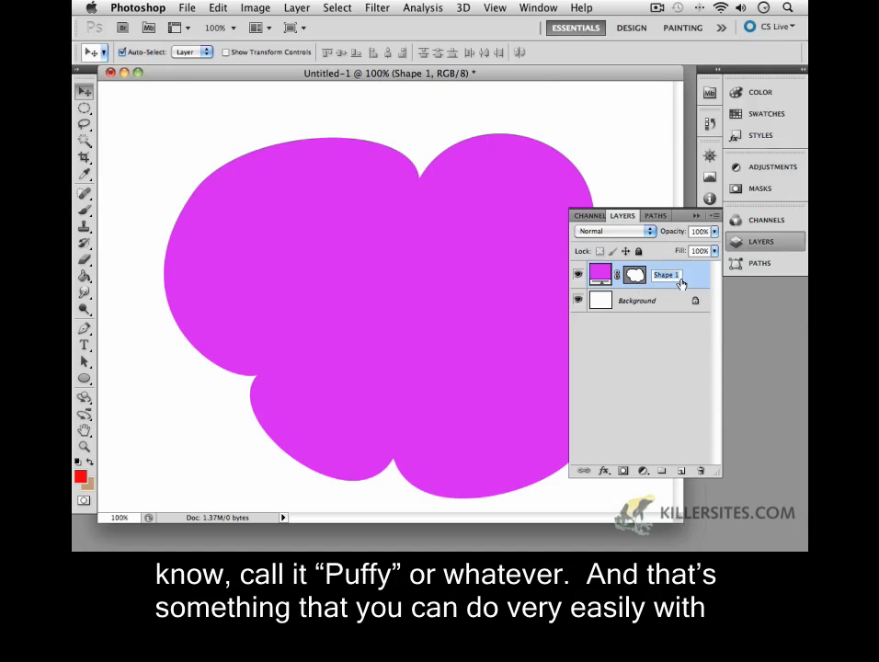
{"action": "left_click", "coordinate": [683, 284]}
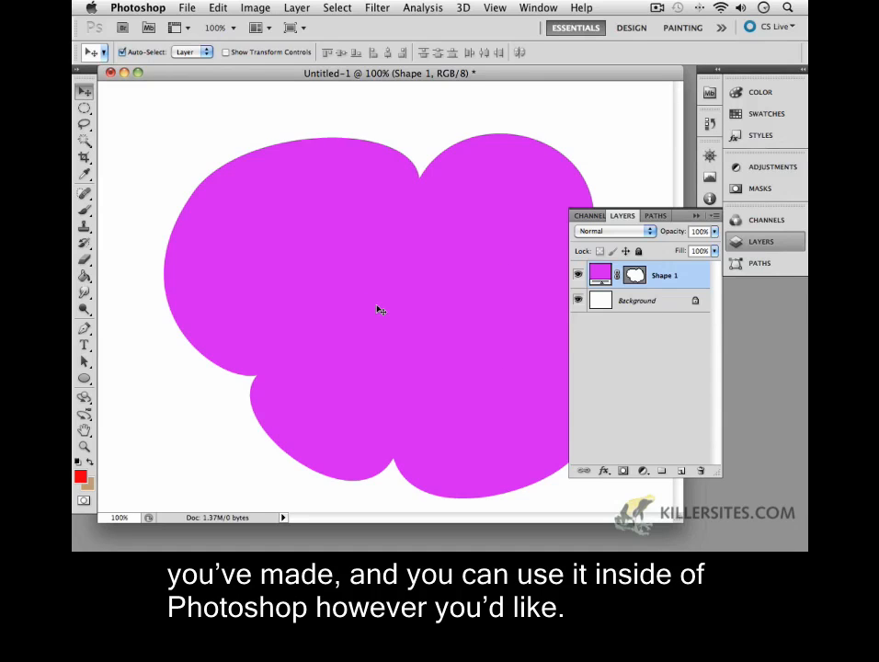
- Activate the Pen tool and look through its related anchor-point and path tools
{"action": "left_click", "coordinate": [84, 333]}
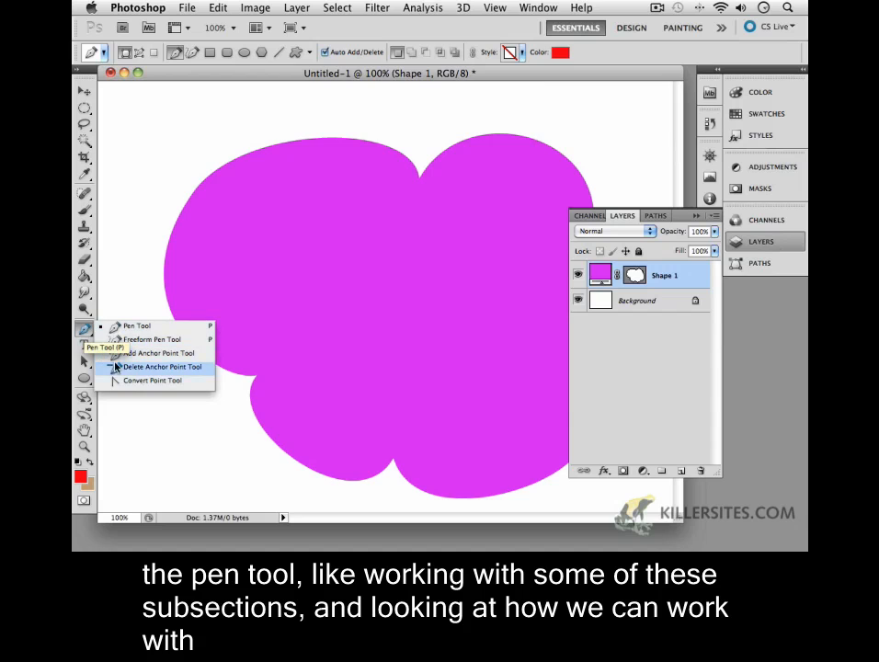
{"action": "left_click", "coordinate": [85, 331]}
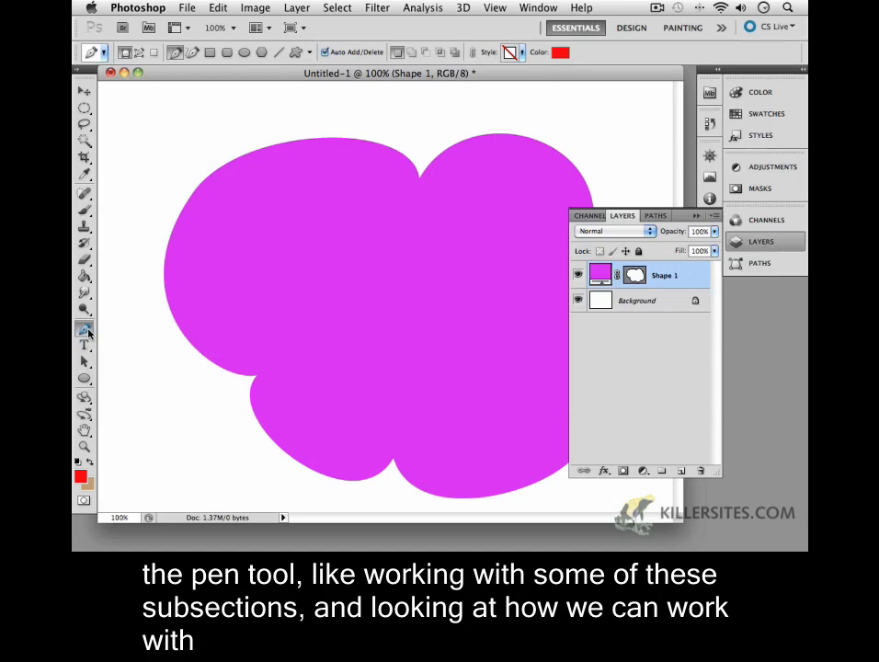